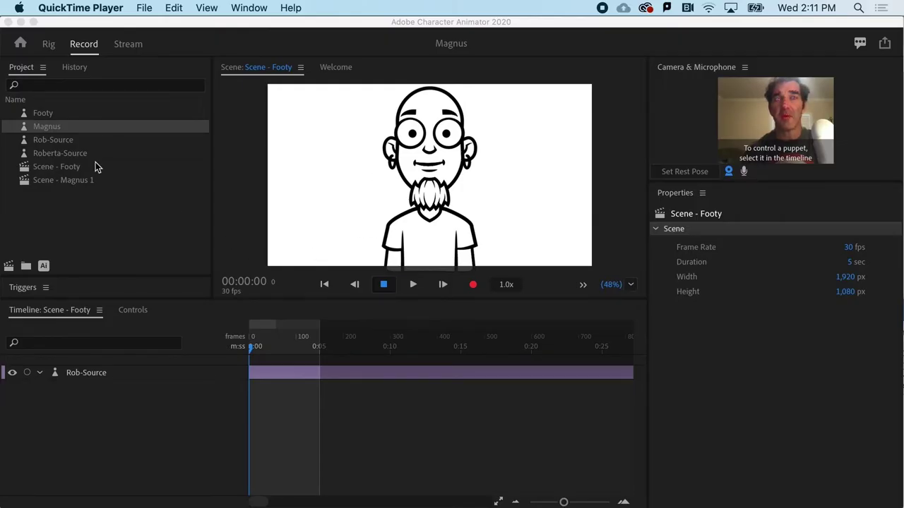
- Delete the Rob-Source puppet track from the Scene - Footy timeline
click(101, 374)
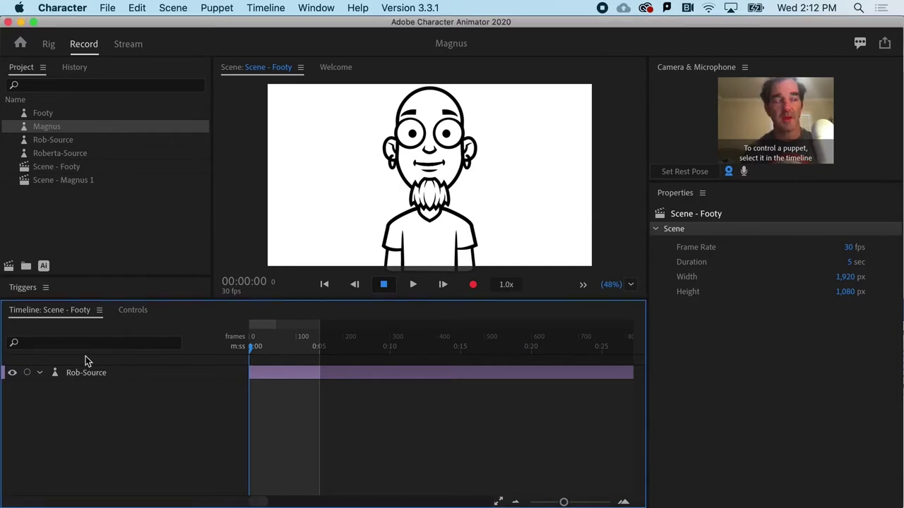
click(88, 376)
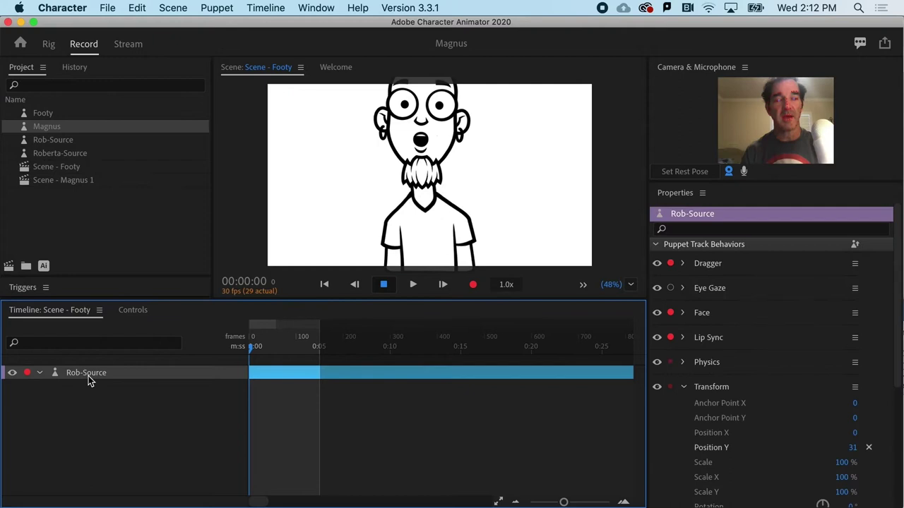
key(Delete)
- Add the Magnus puppet from the Project panel into Scene - Footy
click(67, 215)
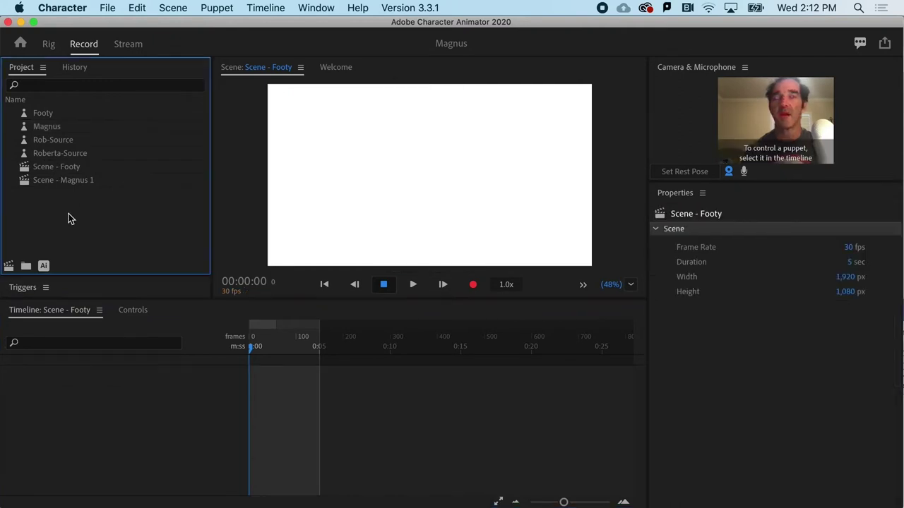
click(48, 129)
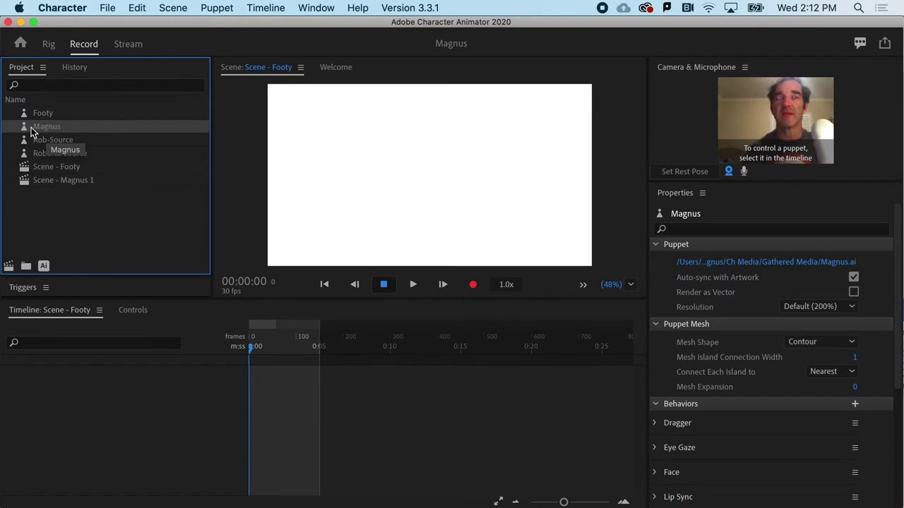
click(108, 10)
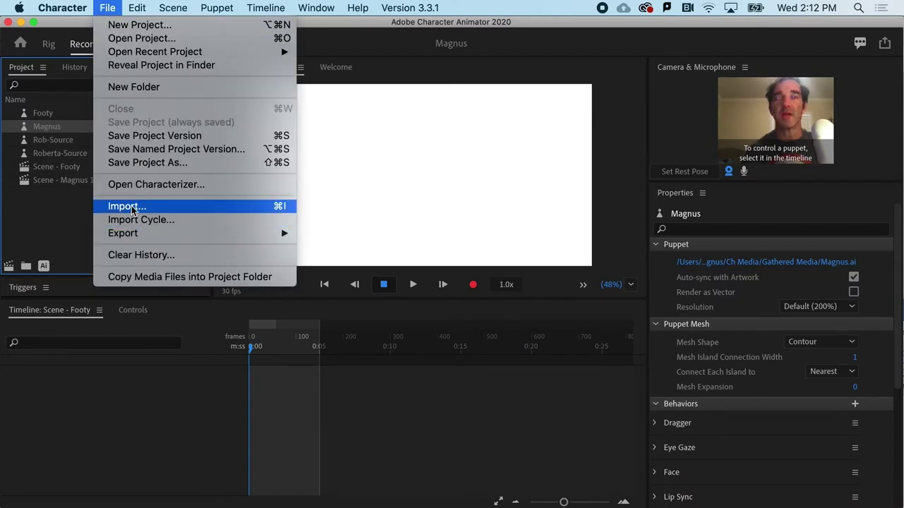
click(70, 209)
drag(36, 127, 100, 382)
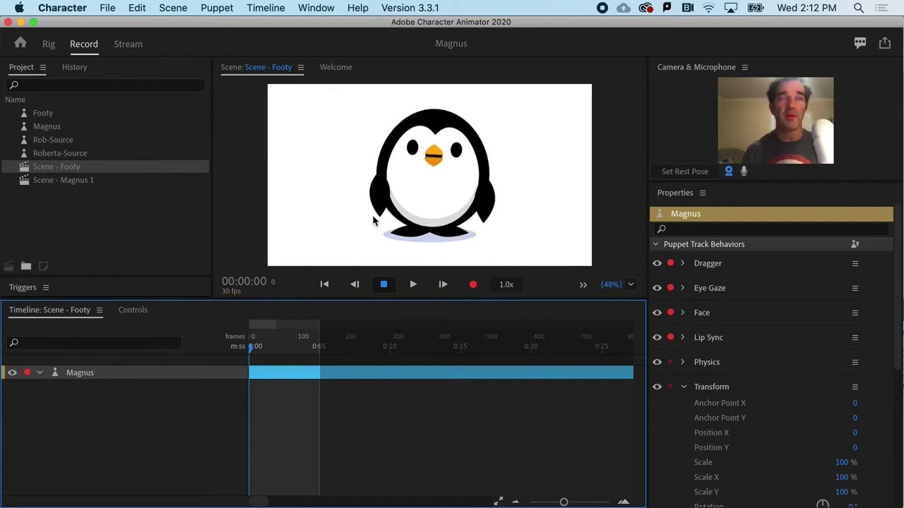
- Drag Magnus's left and right flippers in the Scene panel to test them
drag(367, 177, 321, 153)
drag(488, 204, 516, 117)
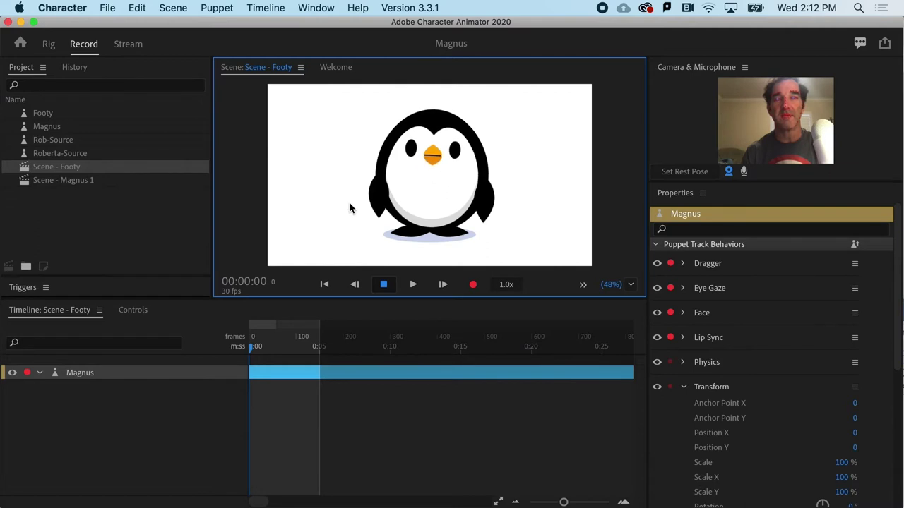
drag(369, 185, 312, 139)
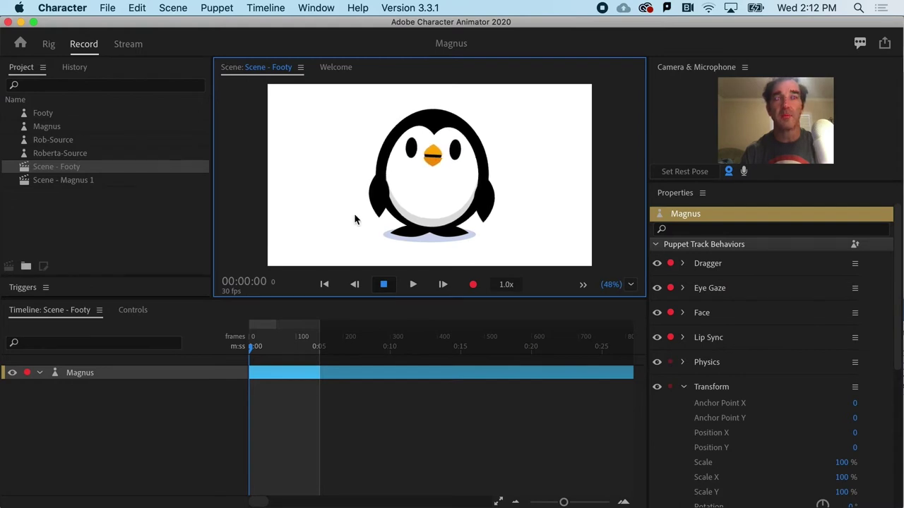
- In the Rig view, select Magnus's right arm layer and the handle at its top
click(49, 44)
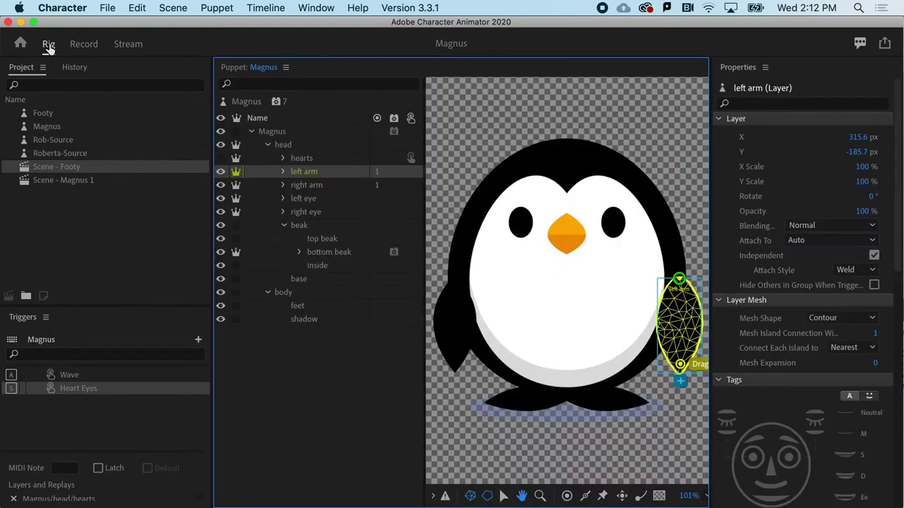
click(304, 185)
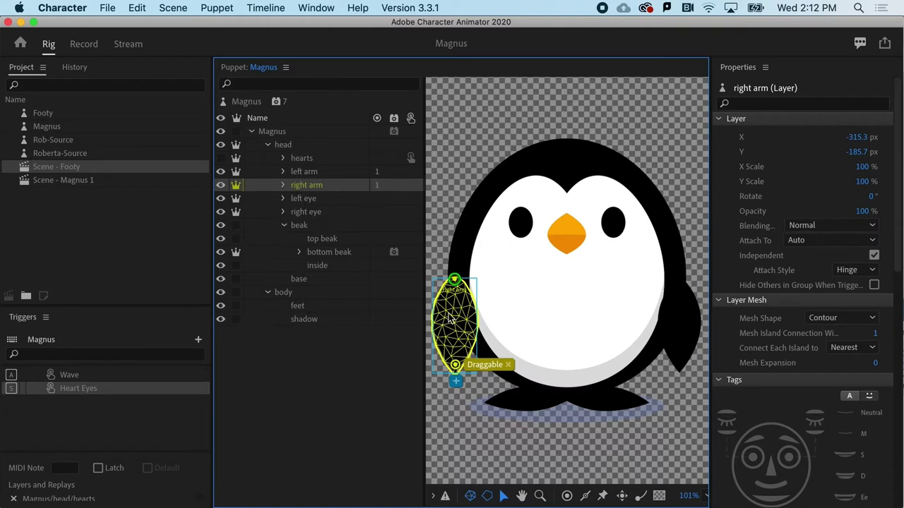
scroll(456, 288, up, 5)
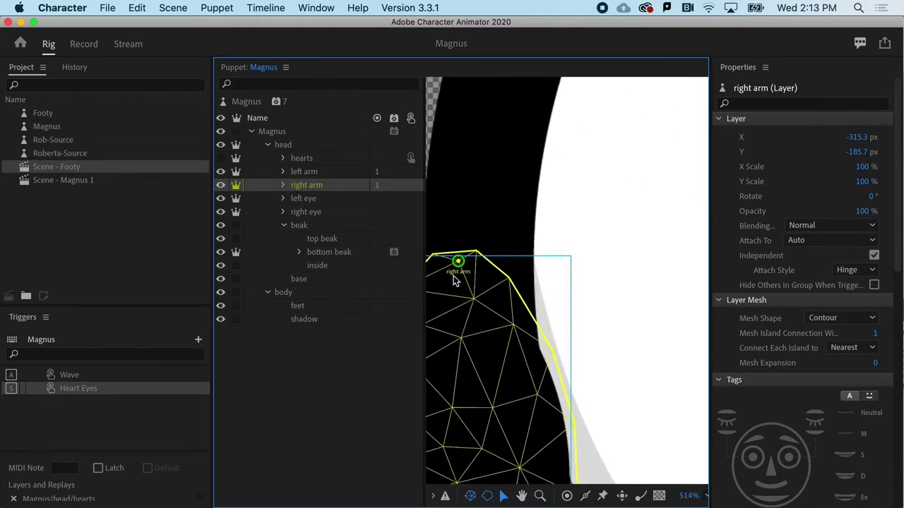
scroll(459, 297, up, 1)
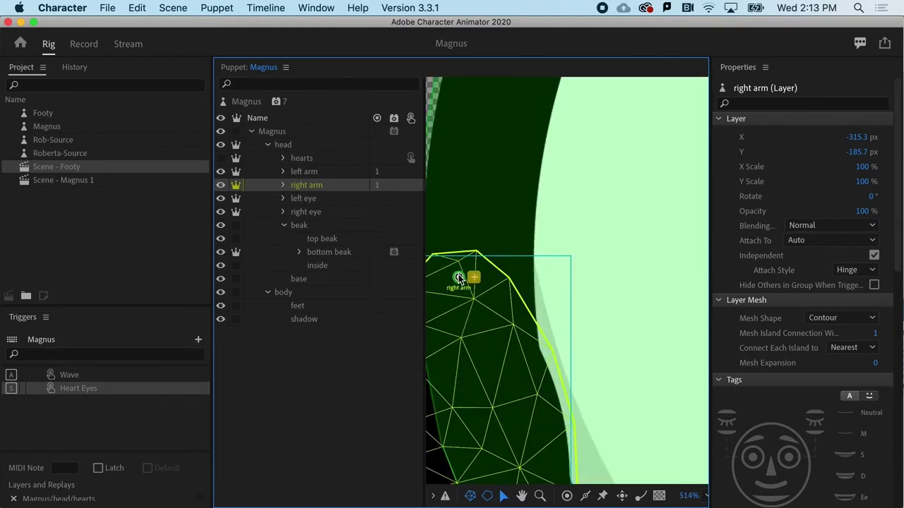
click(459, 274)
scroll(459, 275, down, 6)
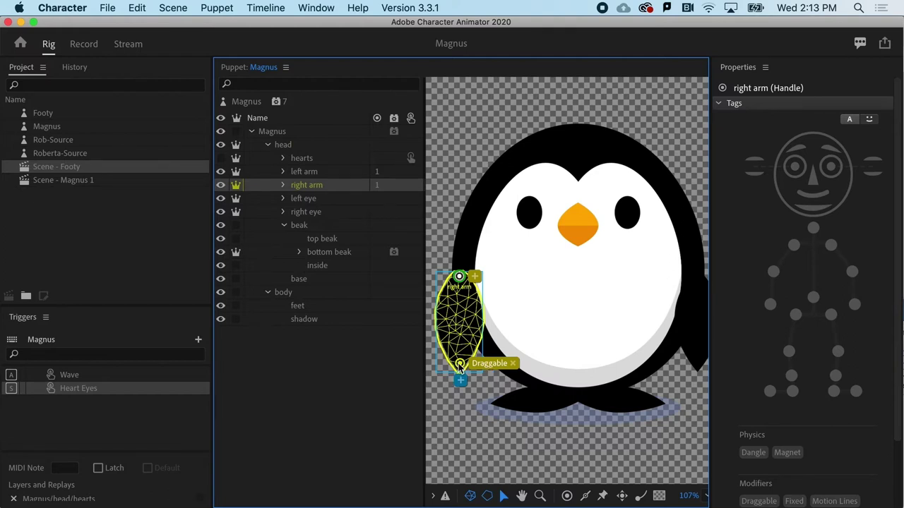
- Remove the right arm's old Draggable handle, comparing with the left arm's setup
click(459, 365)
click(461, 369)
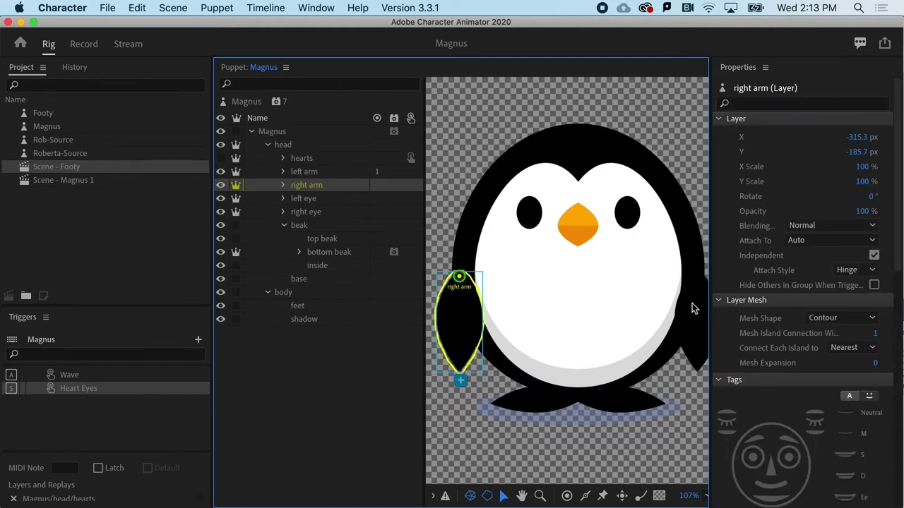
click(305, 177)
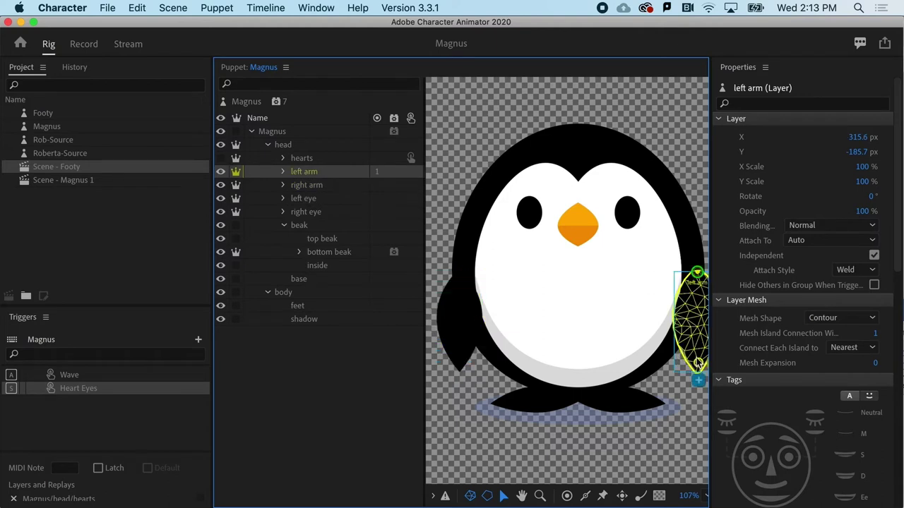
click(306, 188)
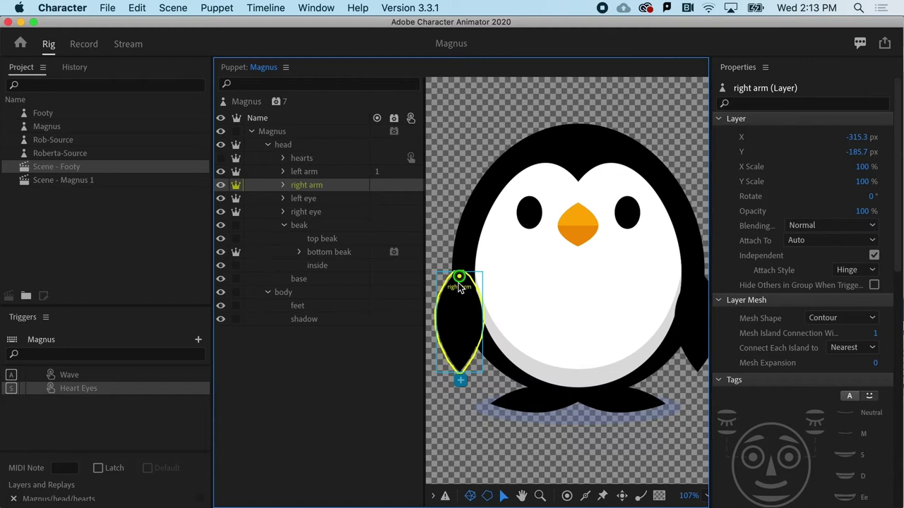
- Add a new Draggable handle at the right flipper's lower tip with the Dragger tool
click(621, 496)
click(459, 359)
drag(459, 360, 460, 365)
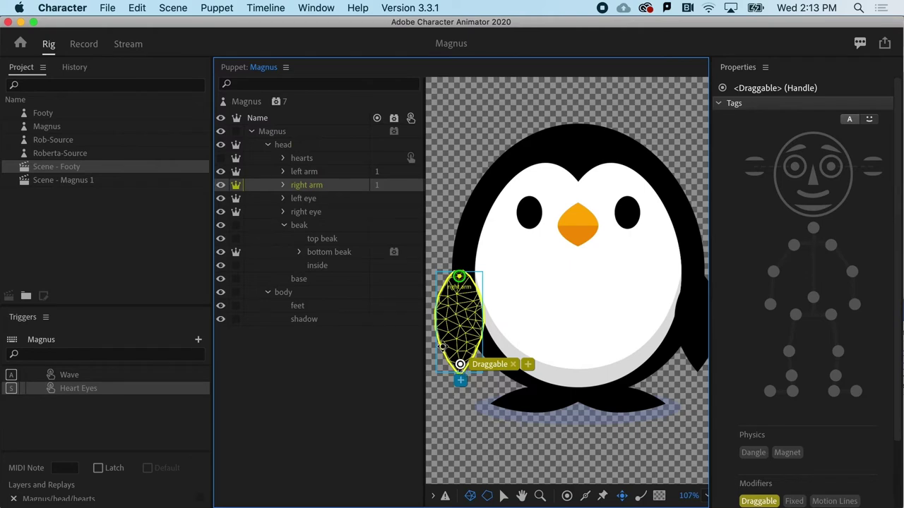
click(83, 44)
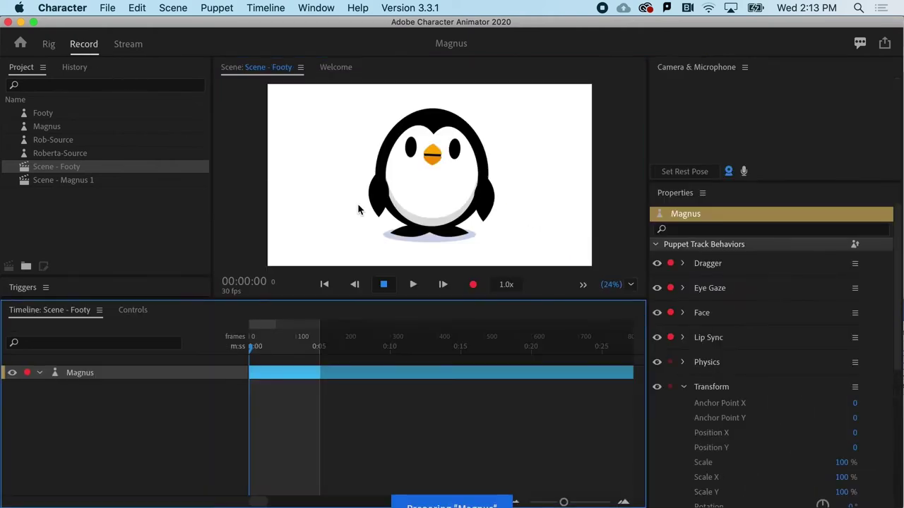
drag(344, 211, 338, 169)
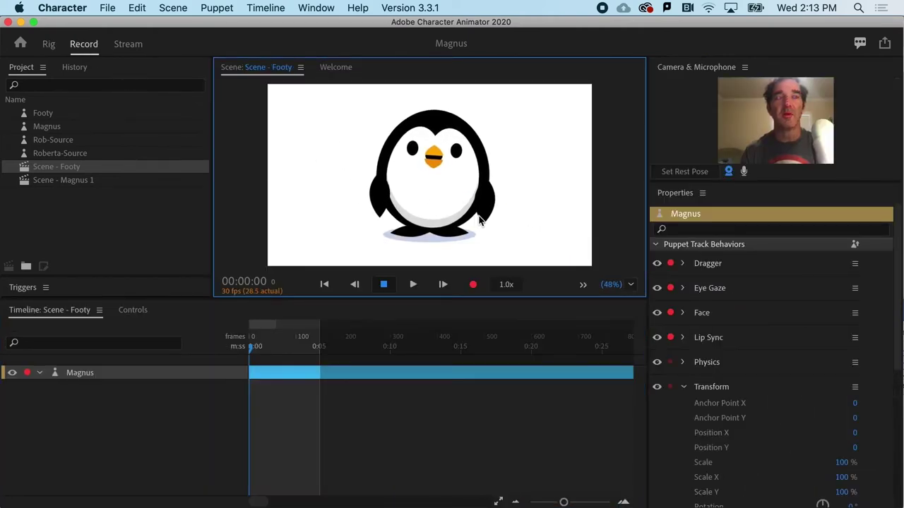
drag(491, 201, 515, 138)
drag(371, 205, 348, 168)
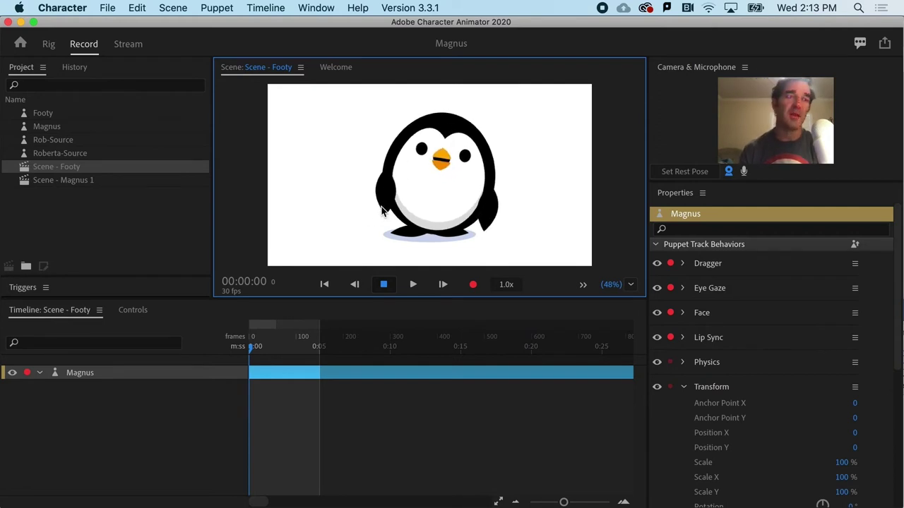
drag(380, 211, 315, 186)
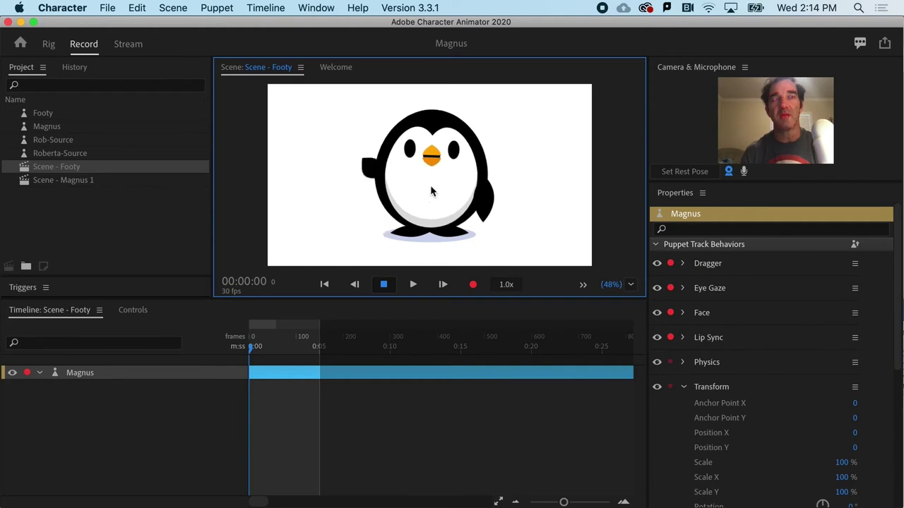
drag(381, 206, 299, 203)
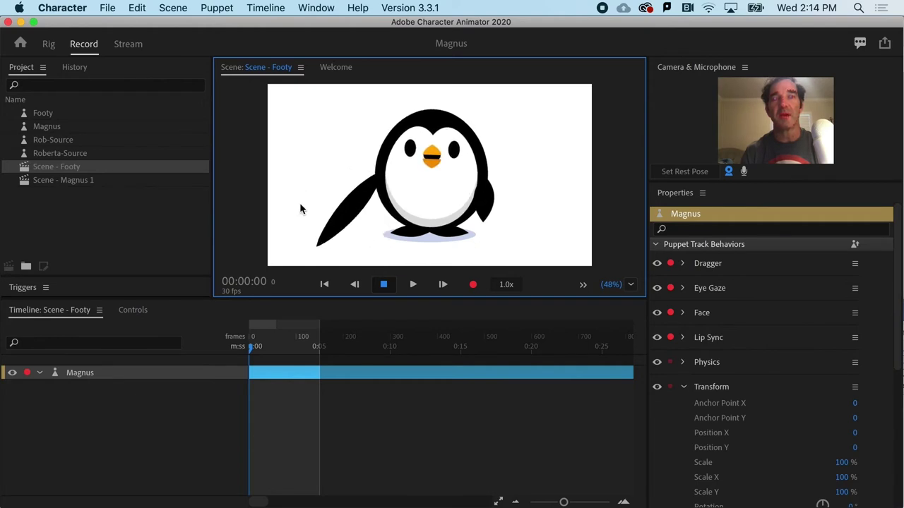
- Nudge the right arm's Draggable handle, tag it Motion Lines, and show the arm's Behaviors
click(49, 44)
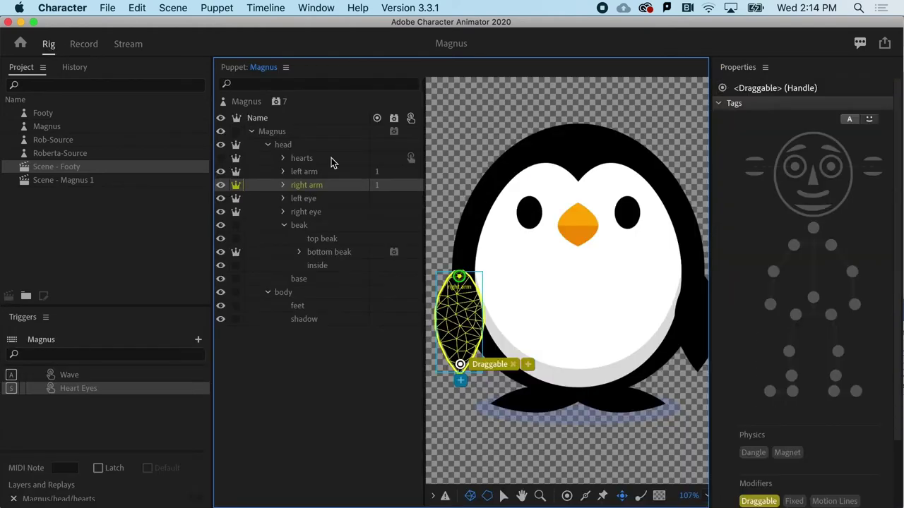
scroll(730, 348, down, 3)
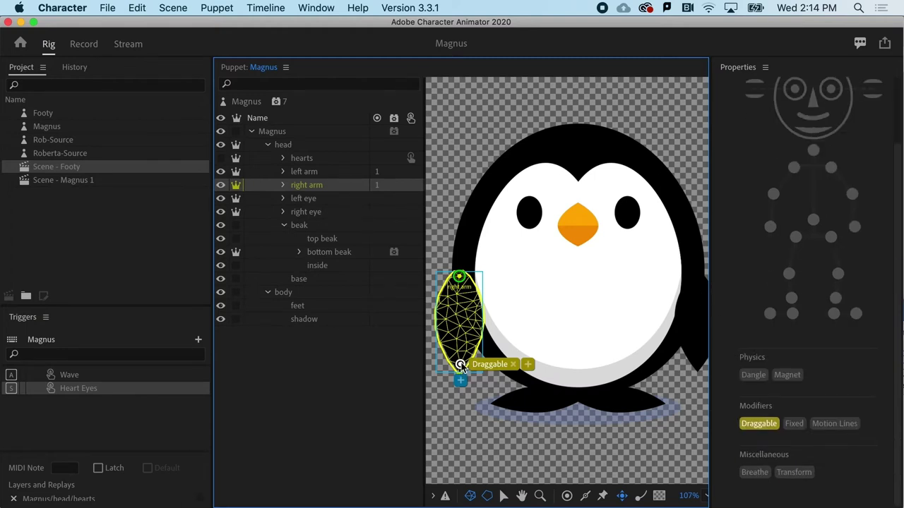
drag(460, 365, 461, 363)
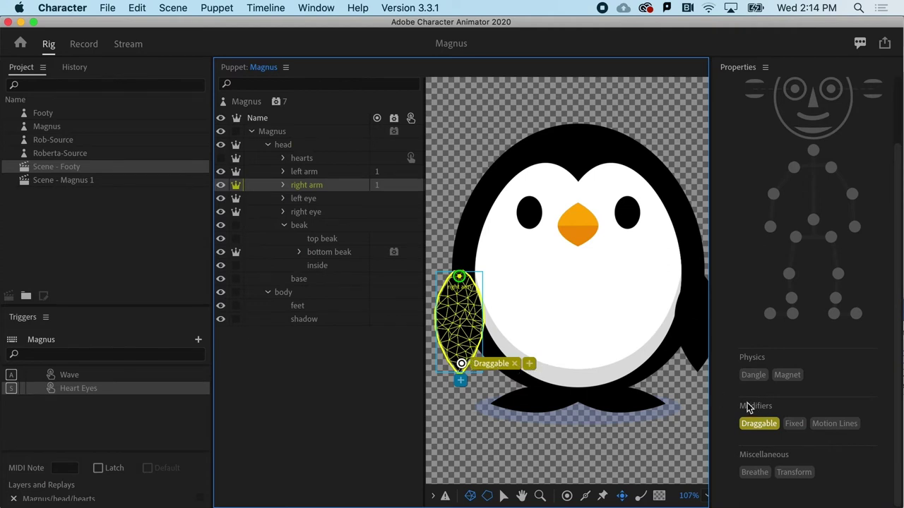
click(834, 426)
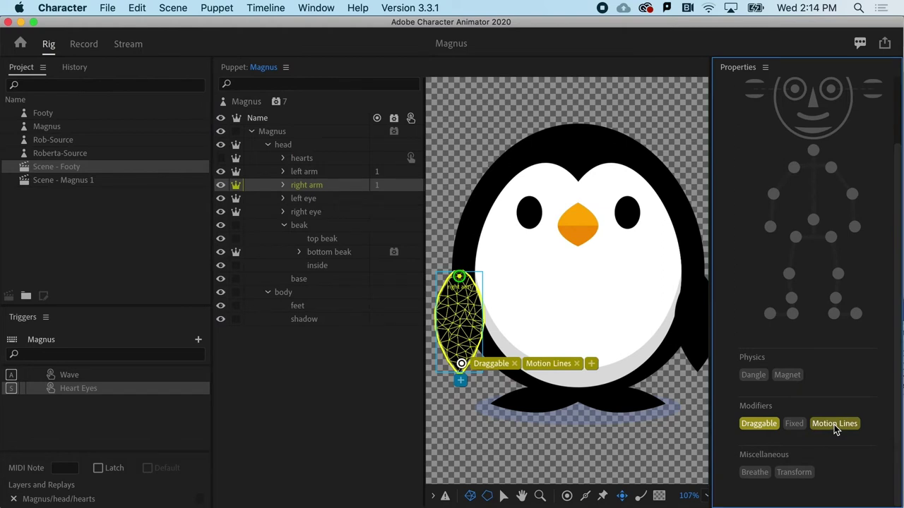
click(304, 185)
scroll(813, 419, down, 10)
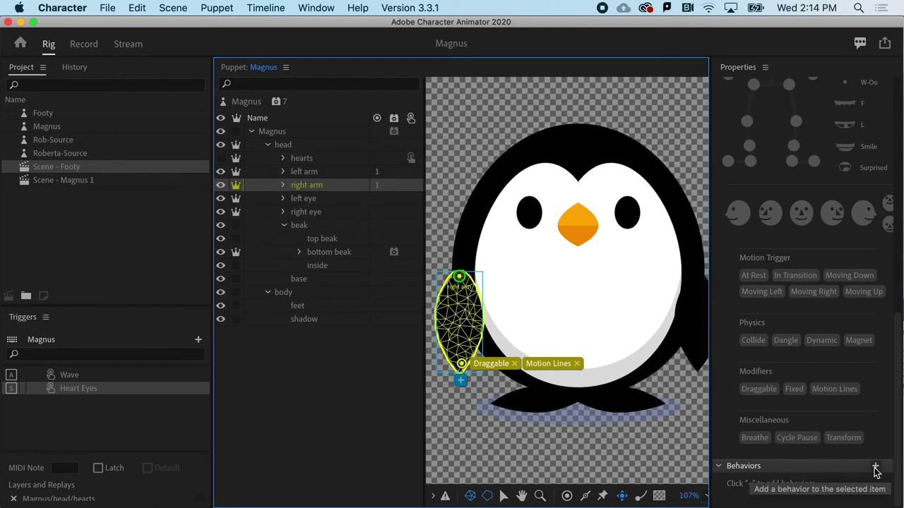
- Add a Motion Lines behavior to the right arm and review its default parameters
click(875, 469)
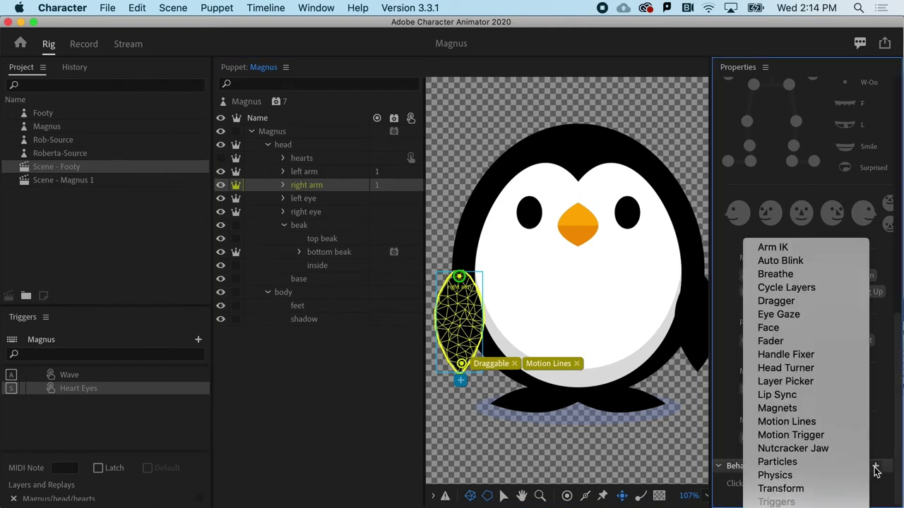
click(819, 422)
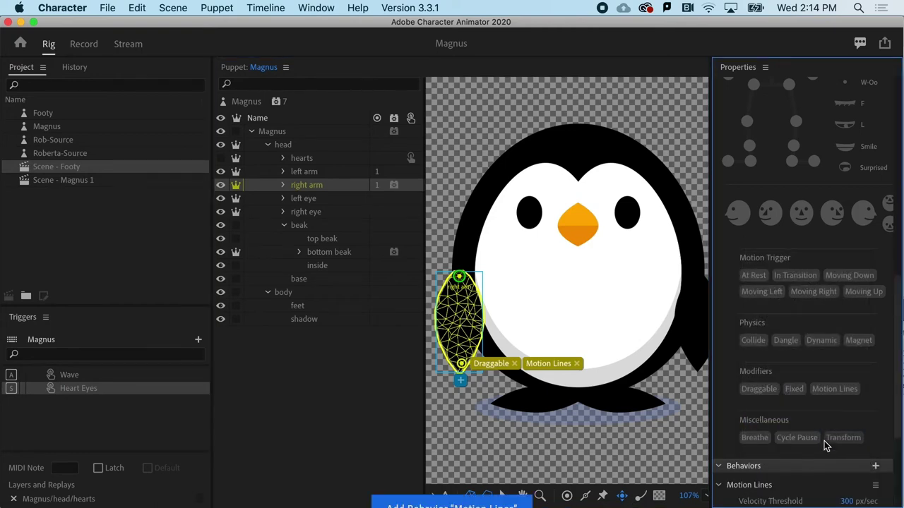
scroll(824, 442, down, 3)
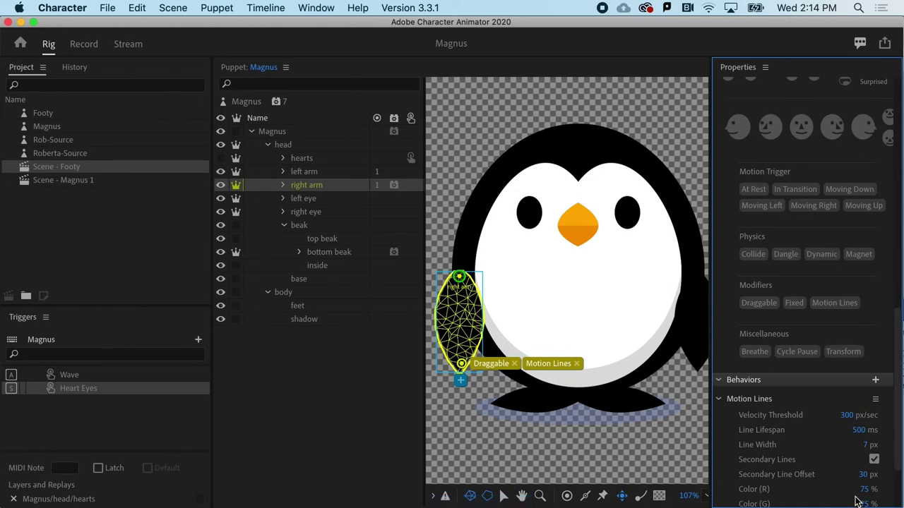
scroll(827, 480, down, 3)
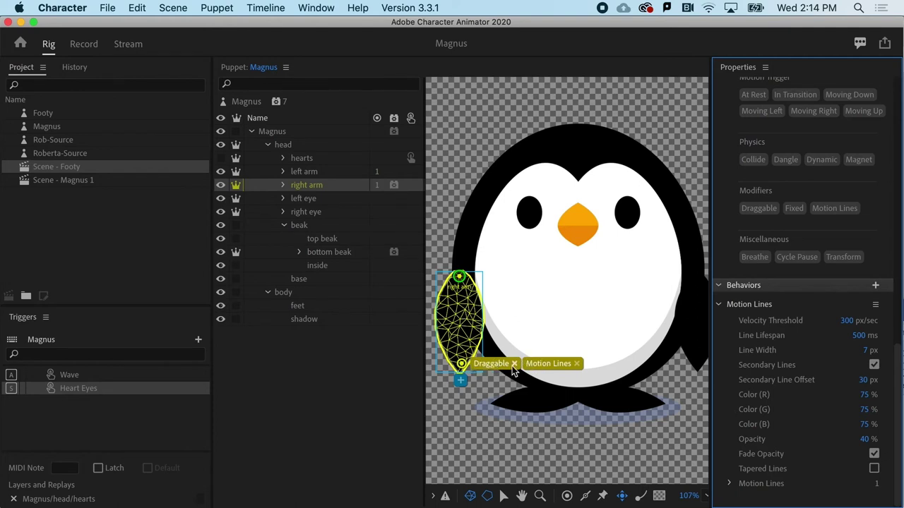
- Swing the penguin's flipper across its body in Record view to preview the trails
click(80, 43)
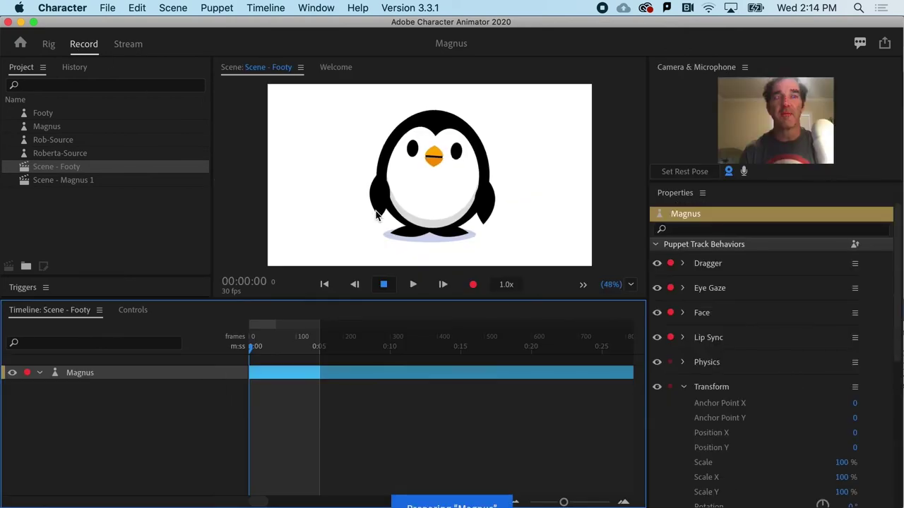
drag(326, 149, 377, 134)
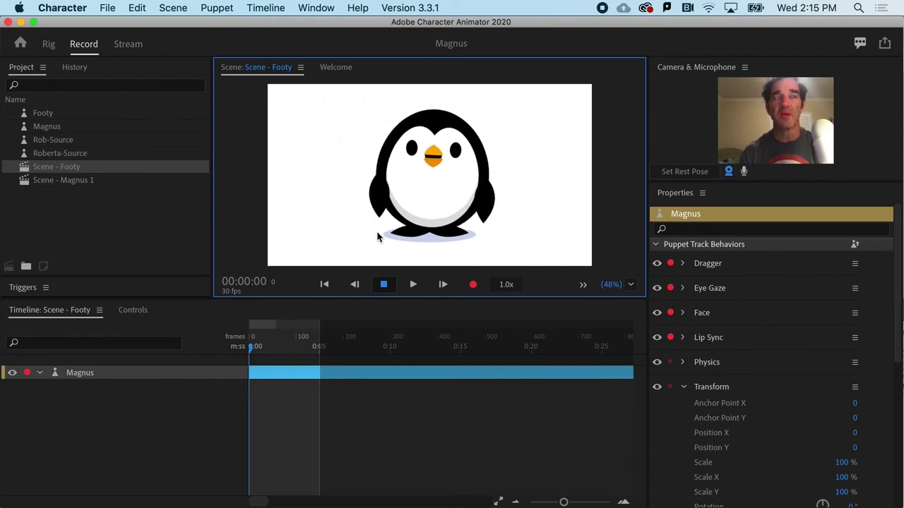
- Set the Motion Lines to 100% opacity, black (R, G, B 0%), and 15 px width
click(49, 44)
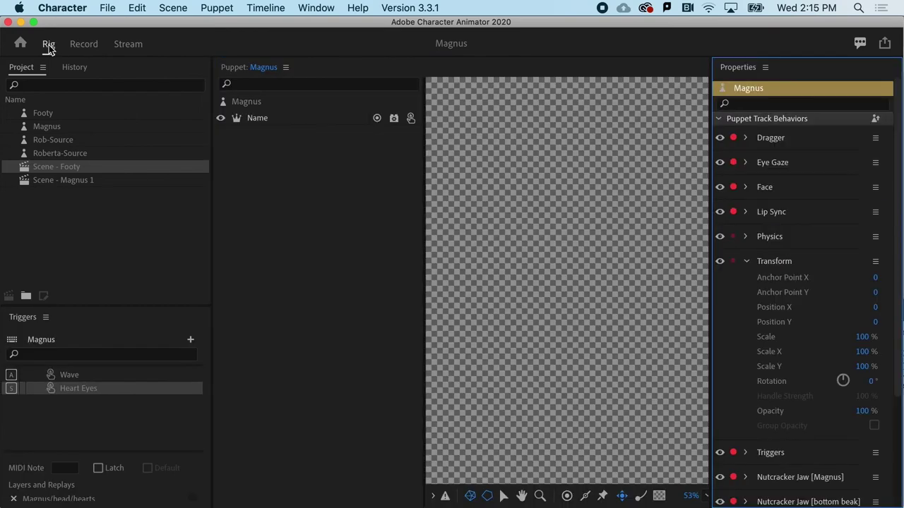
scroll(789, 413, down, 10)
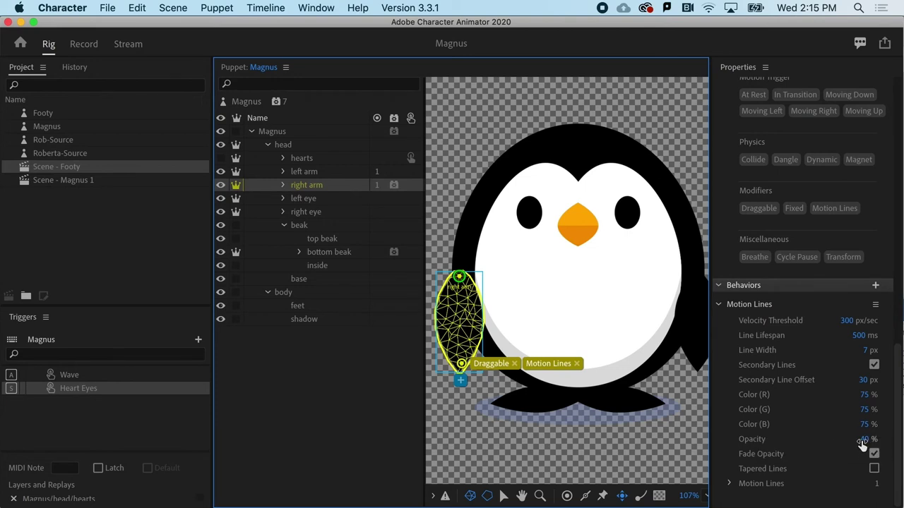
drag(861, 444, 901, 442)
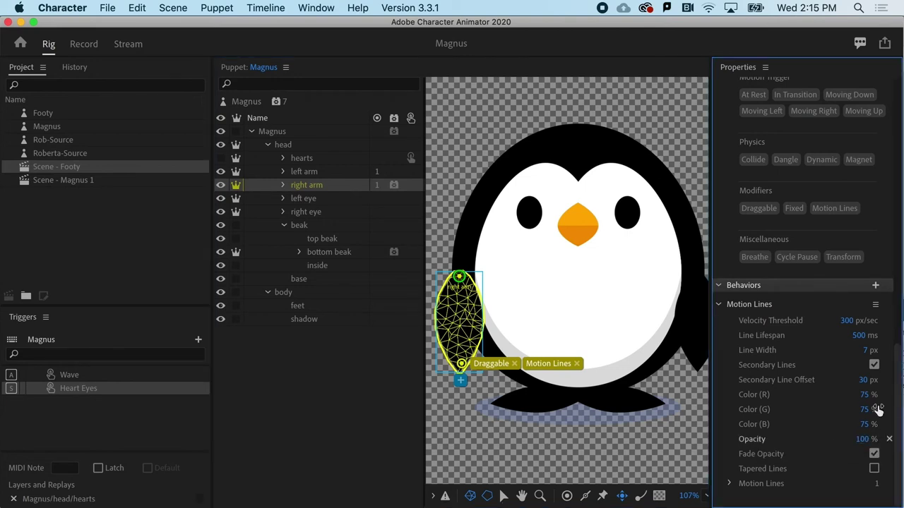
drag(866, 394, 771, 396)
drag(866, 411, 740, 414)
drag(865, 429, 706, 432)
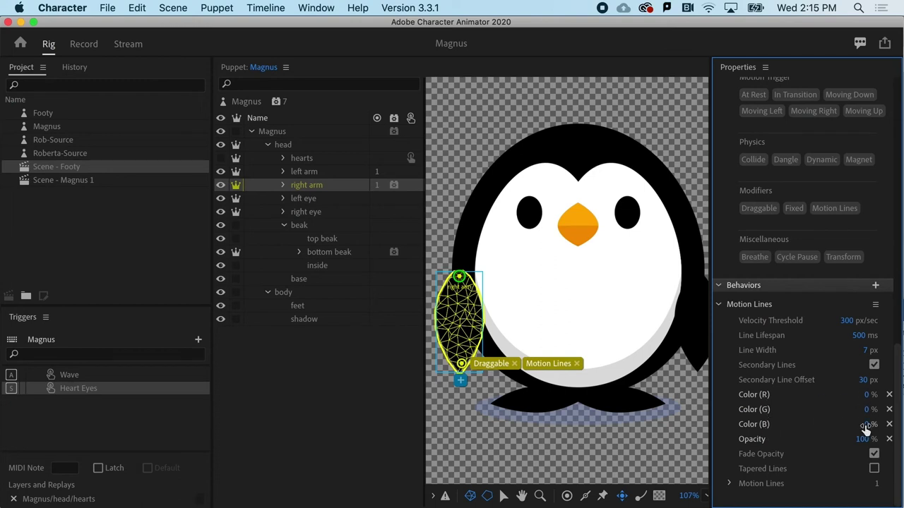
click(876, 353)
- Swing Magnus's right flipper in Record view to preview the black motion trails
click(83, 44)
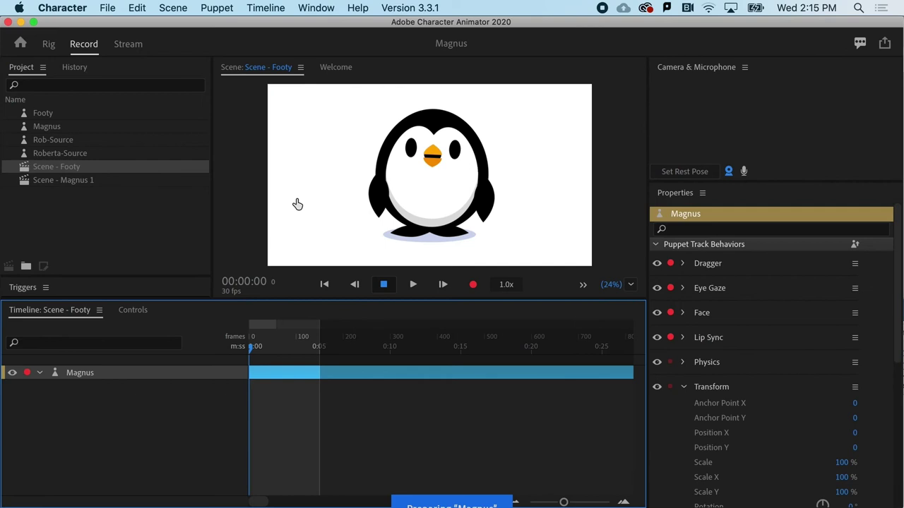
drag(377, 217, 357, 204)
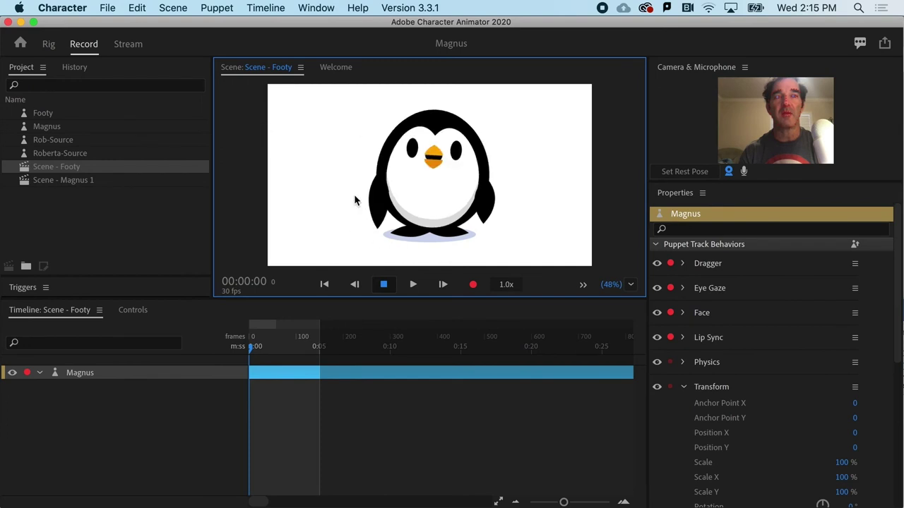
drag(430, 208, 413, 181)
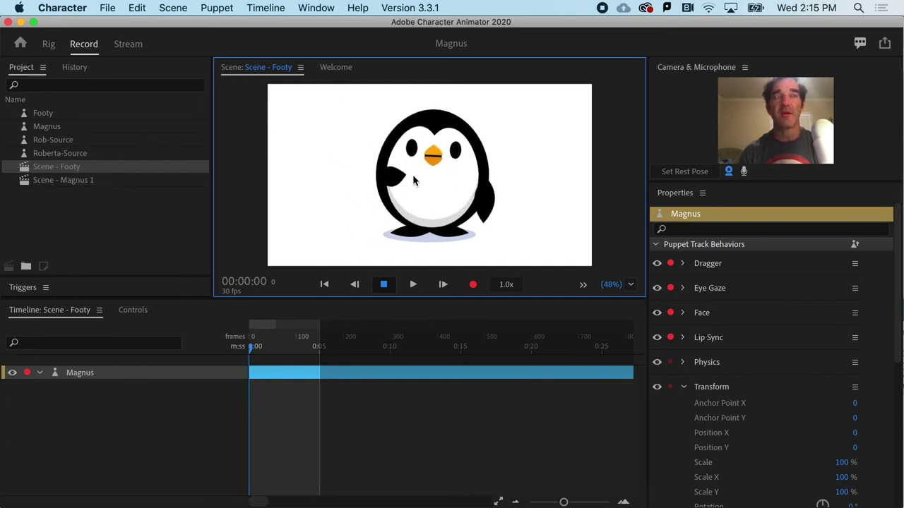
- Turn off Fade Opacity and Secondary Lines; set line width 30 px and lifespan 1,080 ms
click(49, 45)
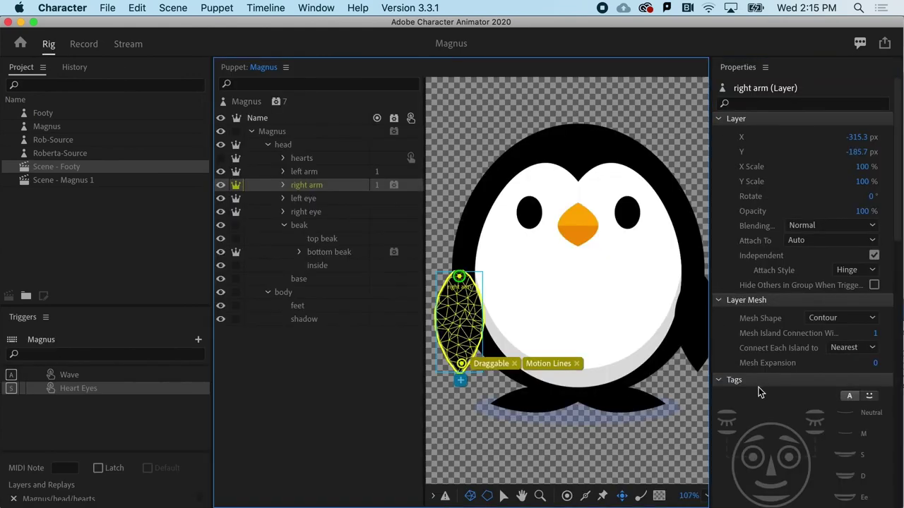
scroll(758, 381, down, 5)
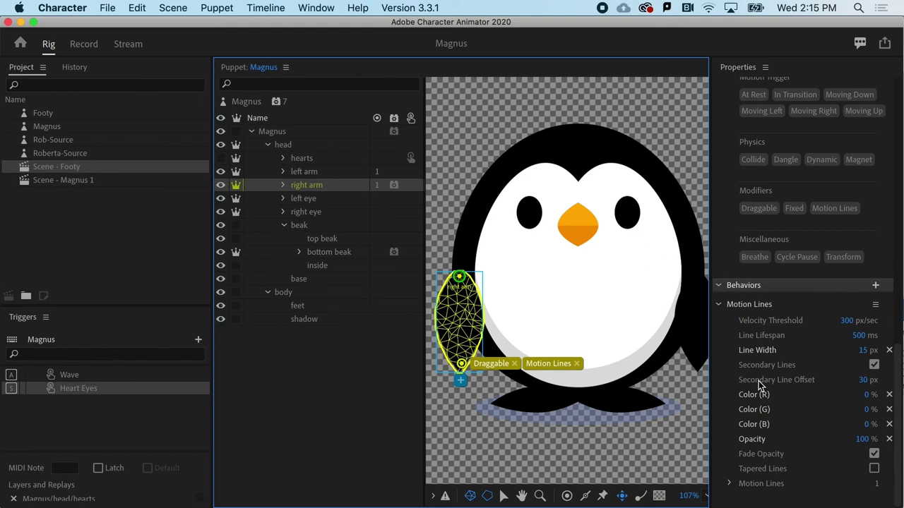
click(874, 454)
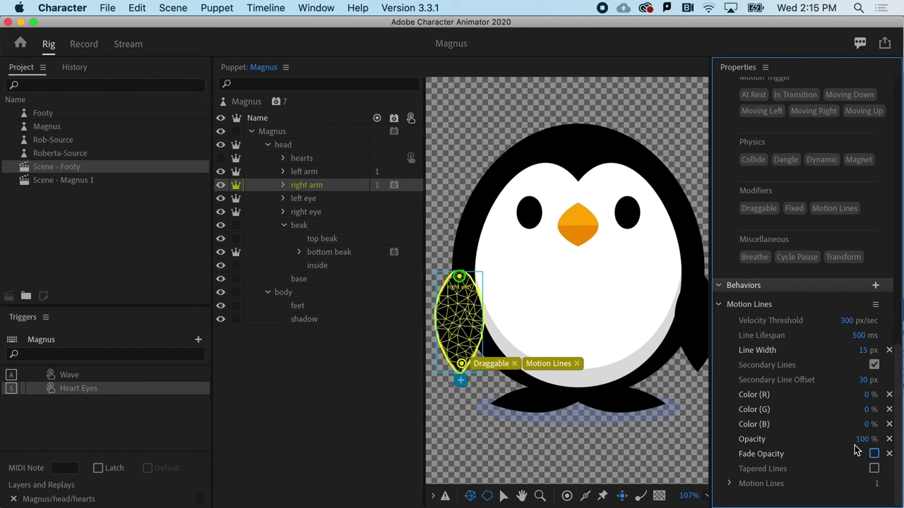
click(873, 368)
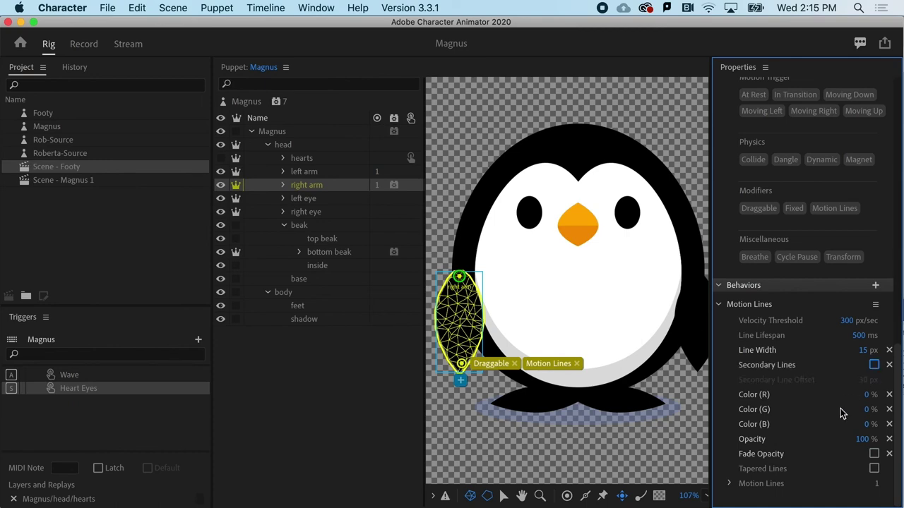
drag(866, 350, 897, 340)
drag(857, 336, 874, 336)
- Swing Magnus's flipper in Scene - Footy to preview the thicker, longer-lasting black trails
click(82, 44)
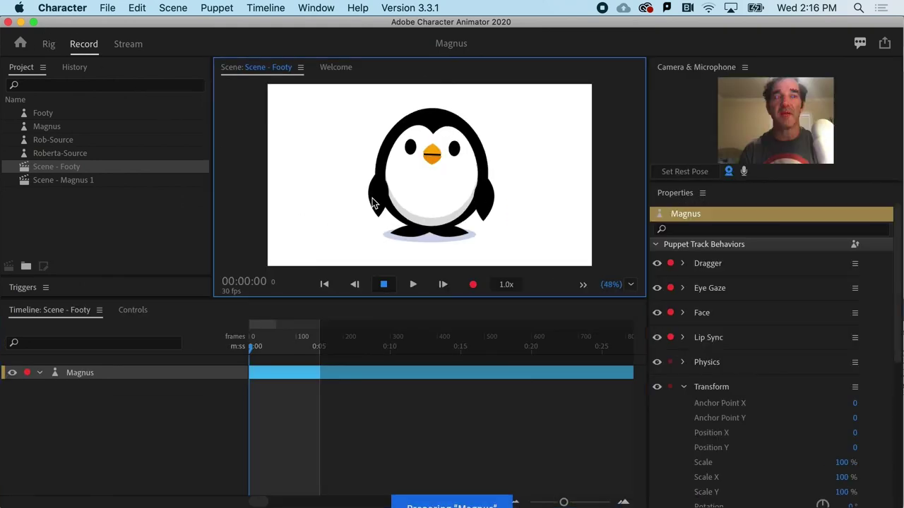
drag(371, 150, 317, 102)
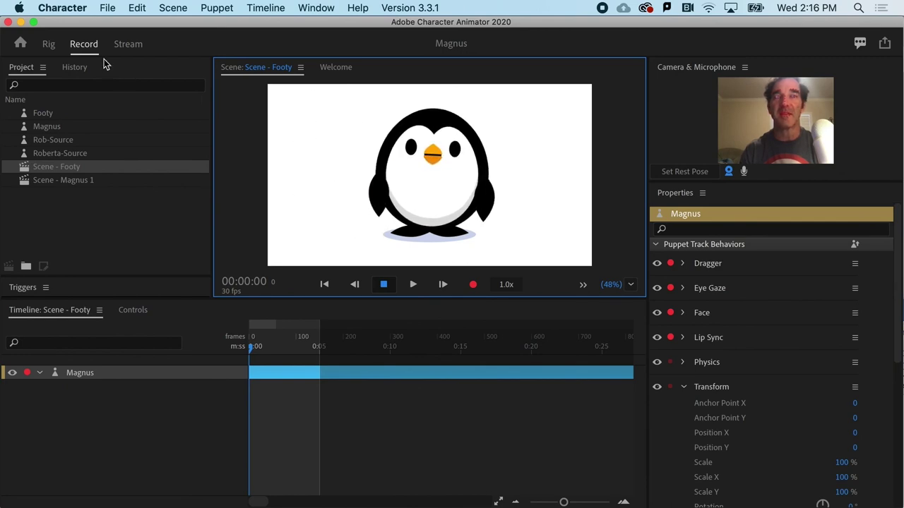
- Re-enable Secondary Lines and Fade Opacity at 11 px Line Width, then test-swing the flipper
click(49, 44)
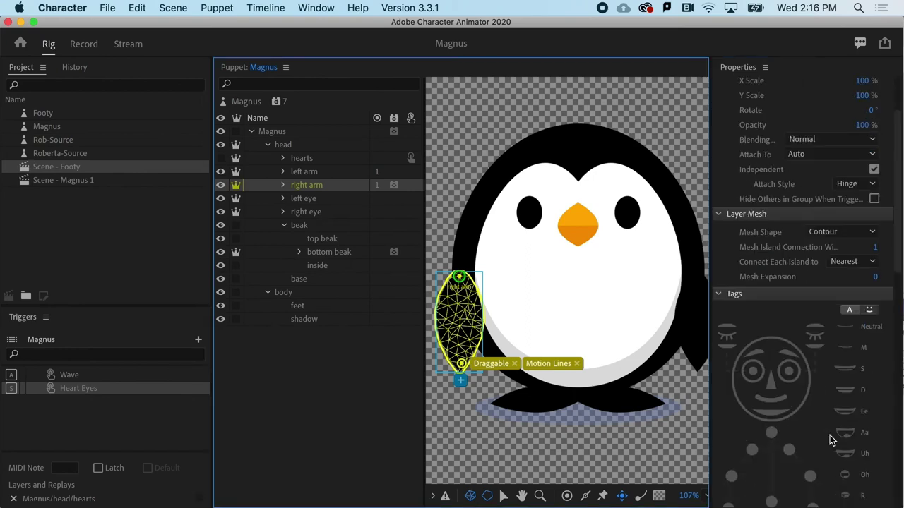
scroll(829, 435, down, 5)
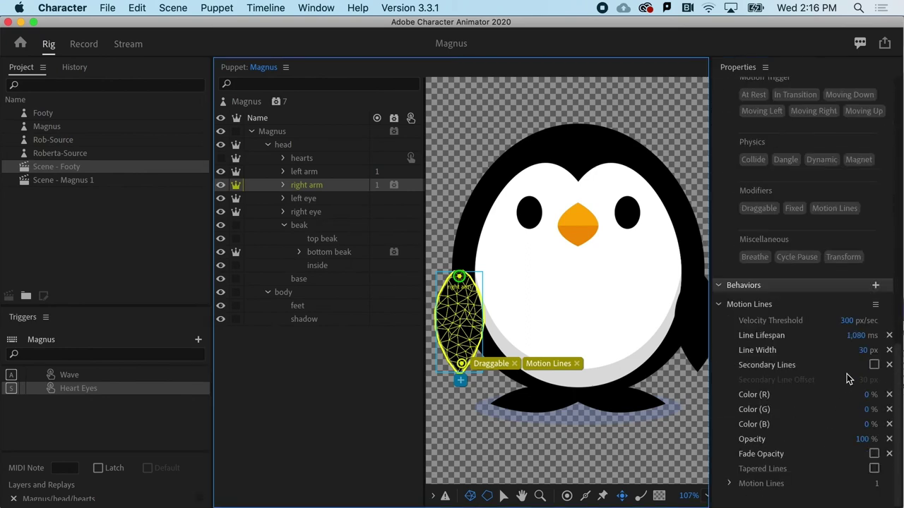
click(873, 365)
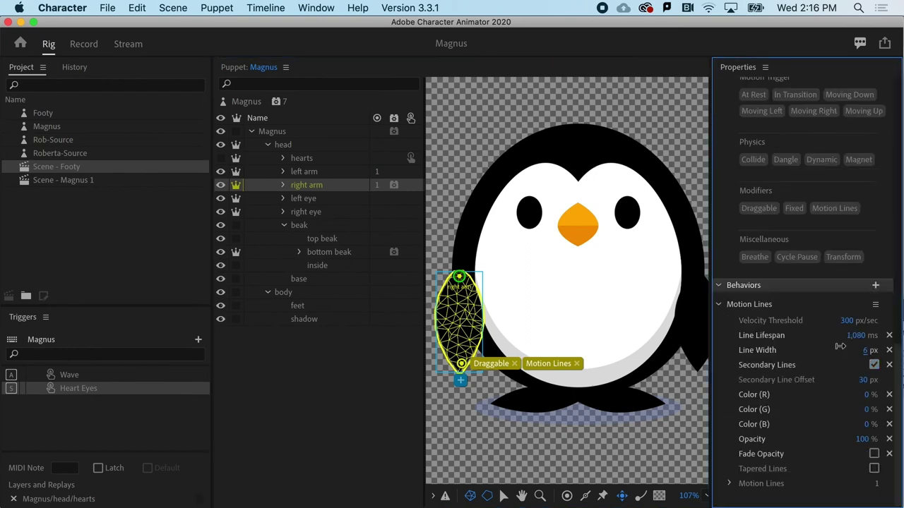
drag(839, 346, 839, 349)
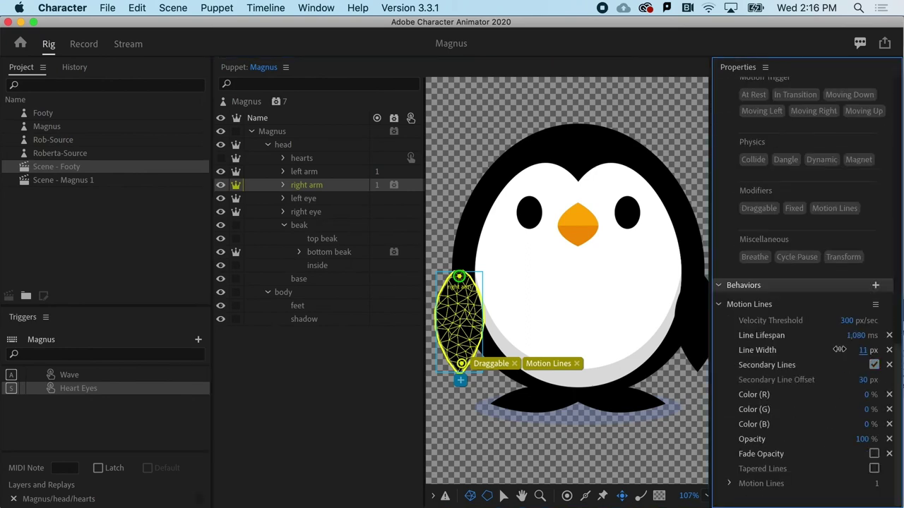
click(874, 454)
click(79, 45)
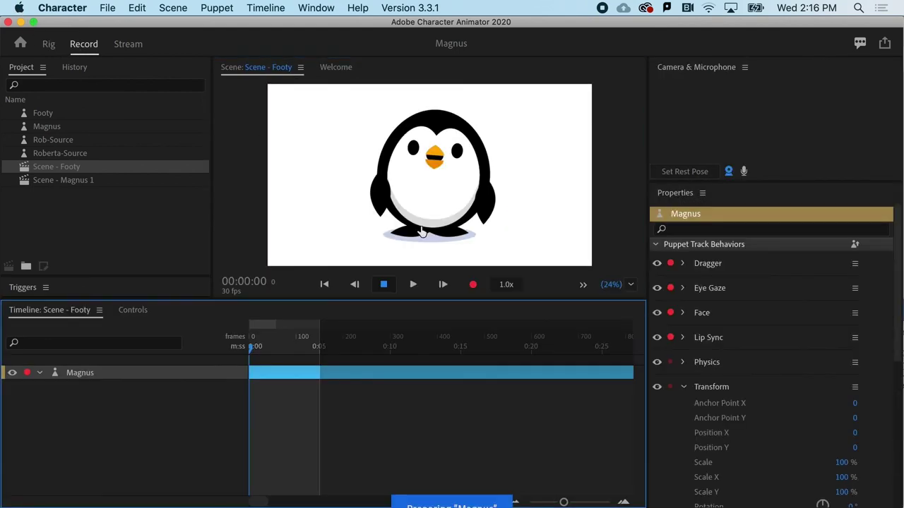
drag(399, 118, 370, 191)
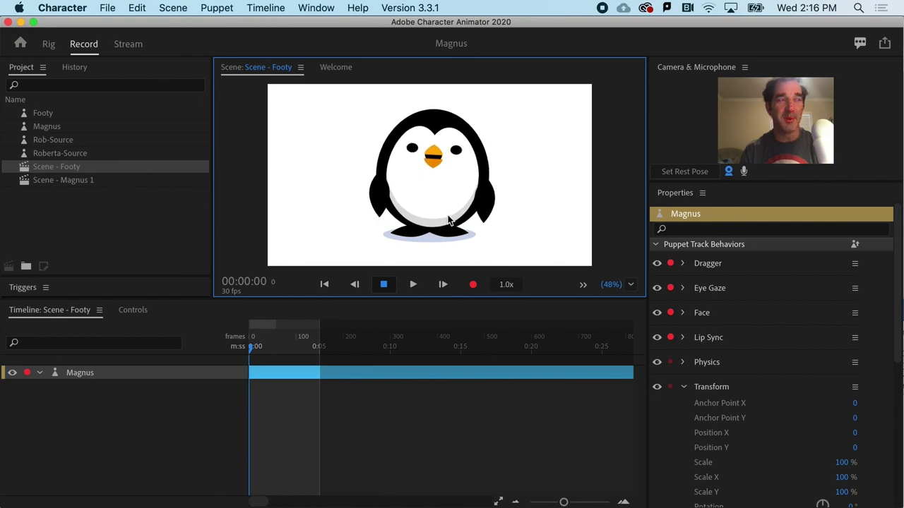